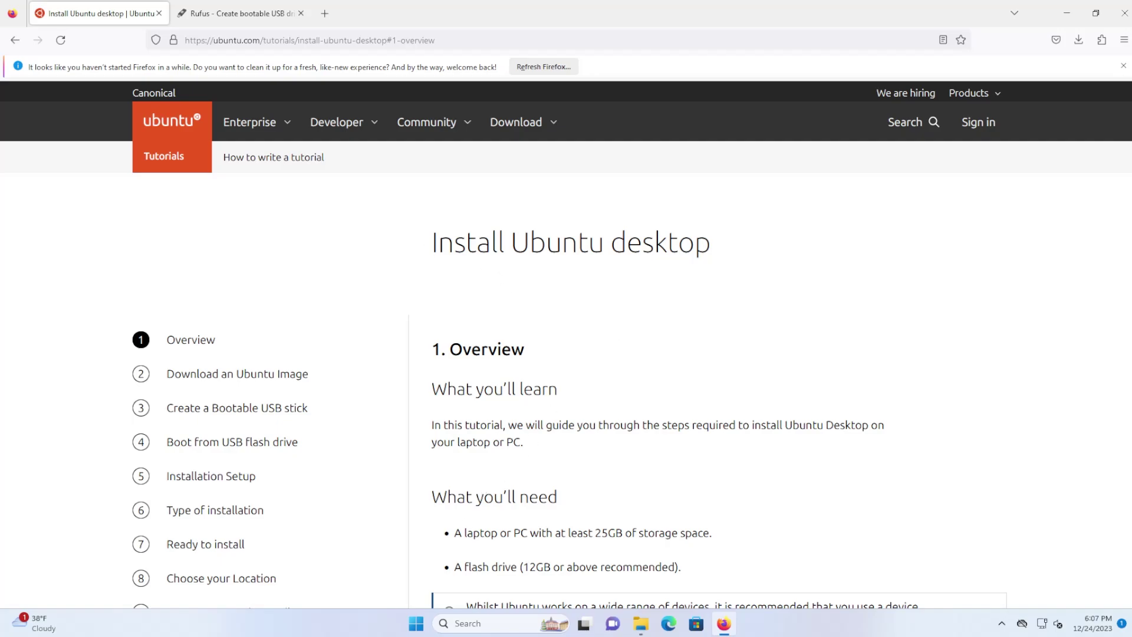
drag(462, 533, 713, 532)
click(681, 523)
click(645, 628)
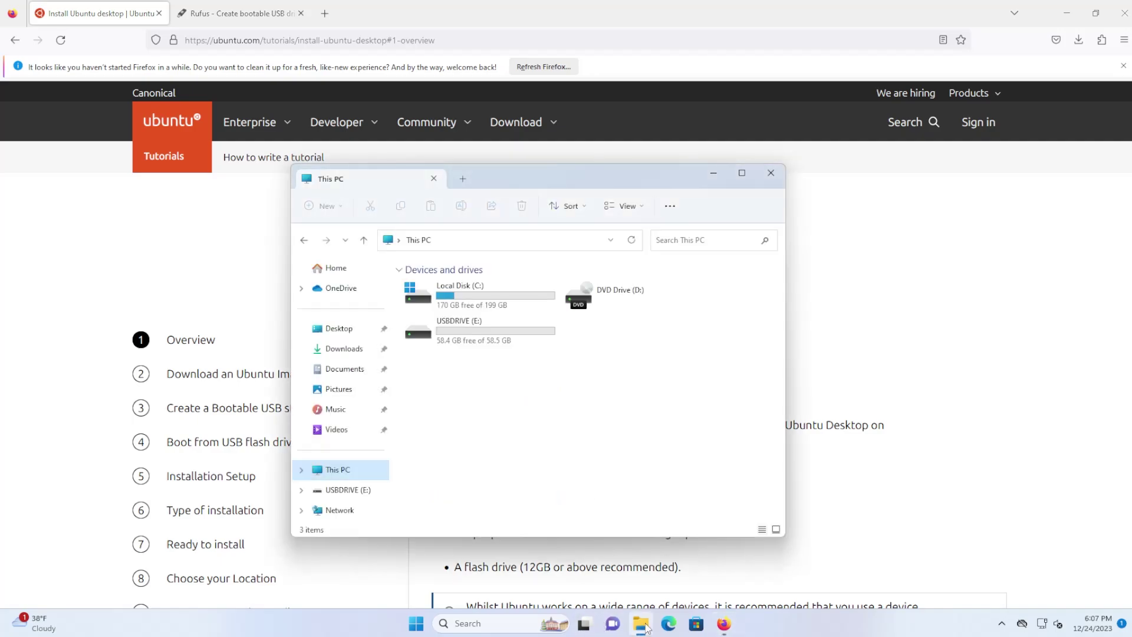
click(492, 310)
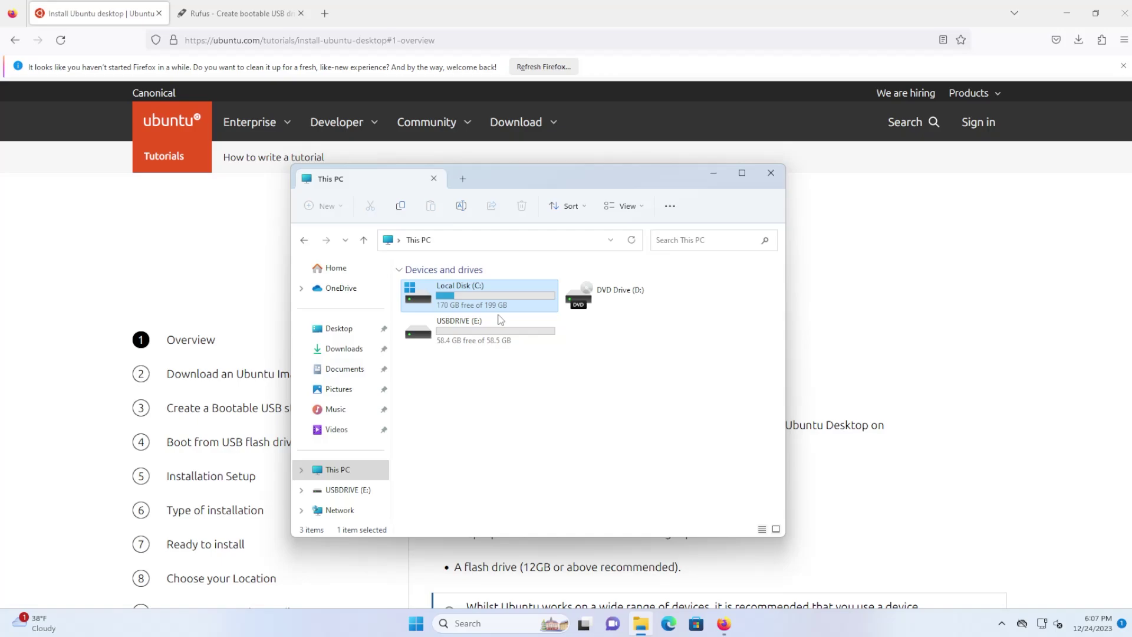
click(826, 504)
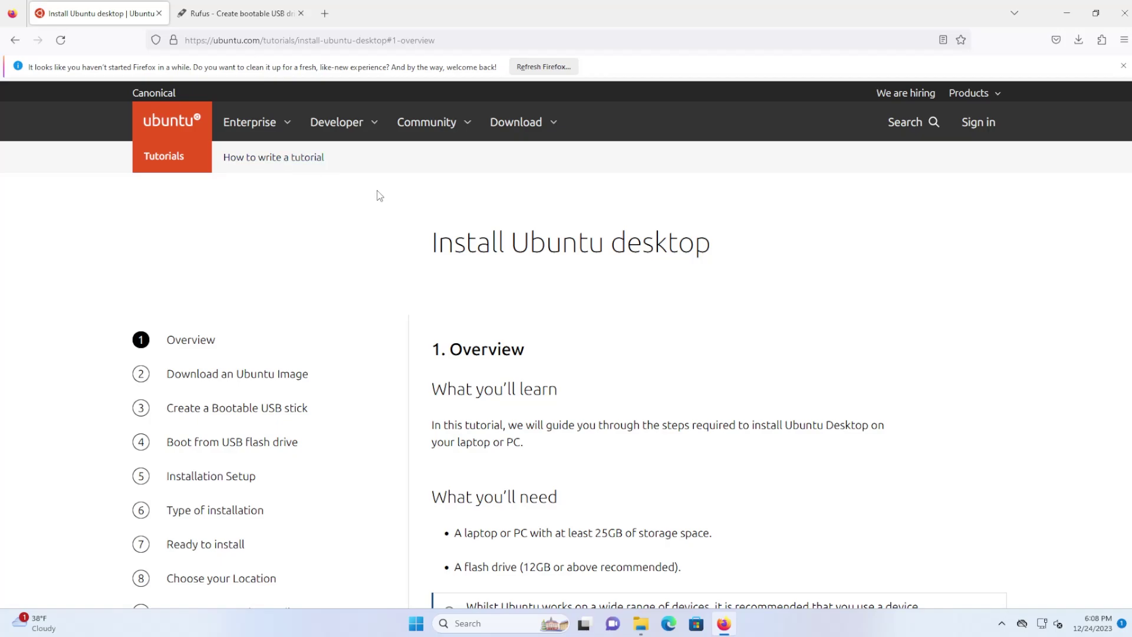
Check that rufus-4.3p.exe and the 4.7 GB Ubuntu 22.04.3 ISO have finished downloading
click(515, 131)
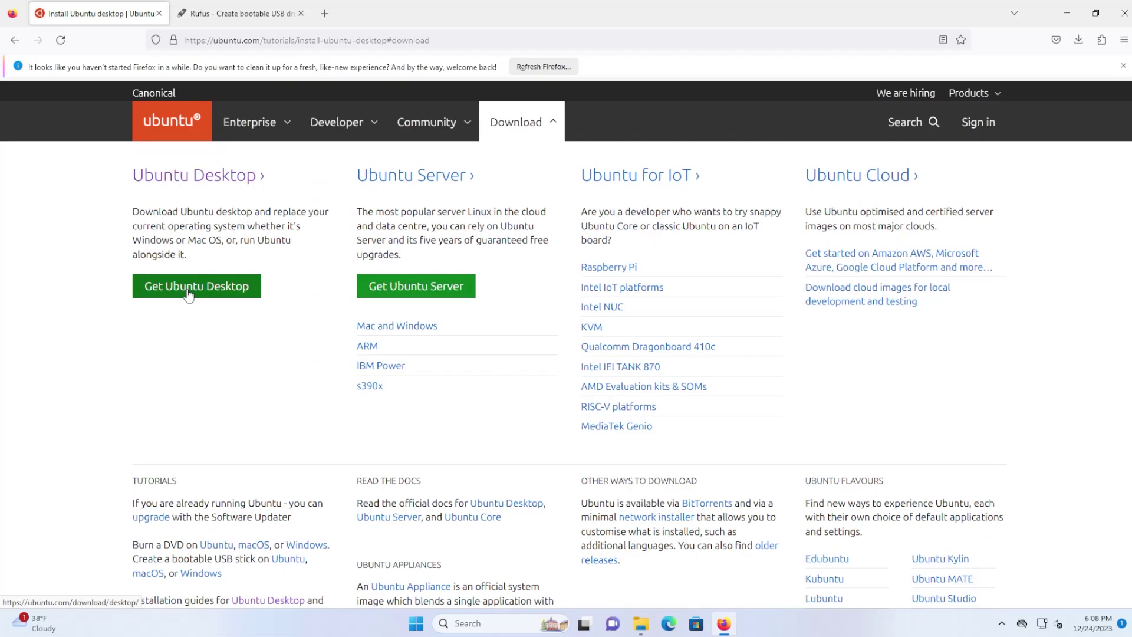
click(1080, 41)
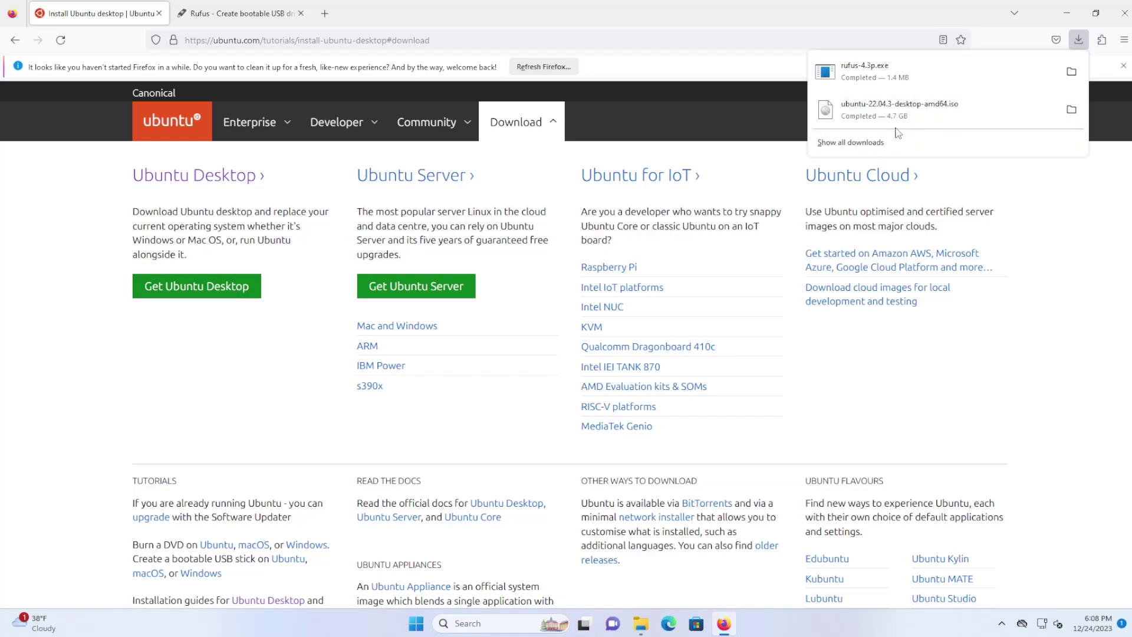
click(239, 13)
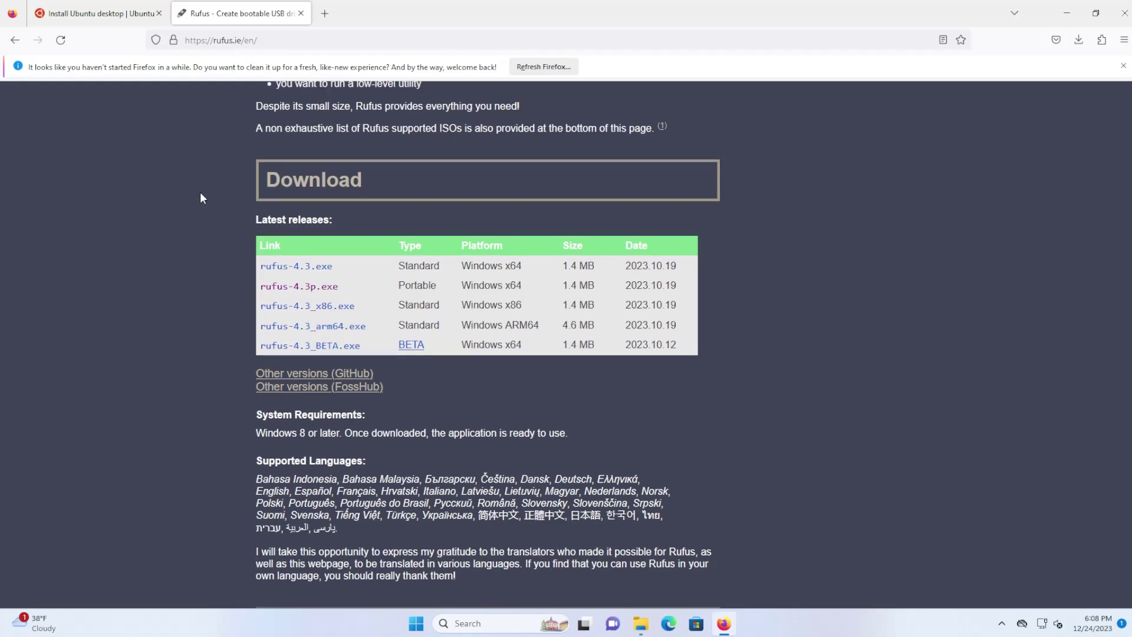
scroll(202, 195, up, 2)
scroll(210, 210, down, 3)
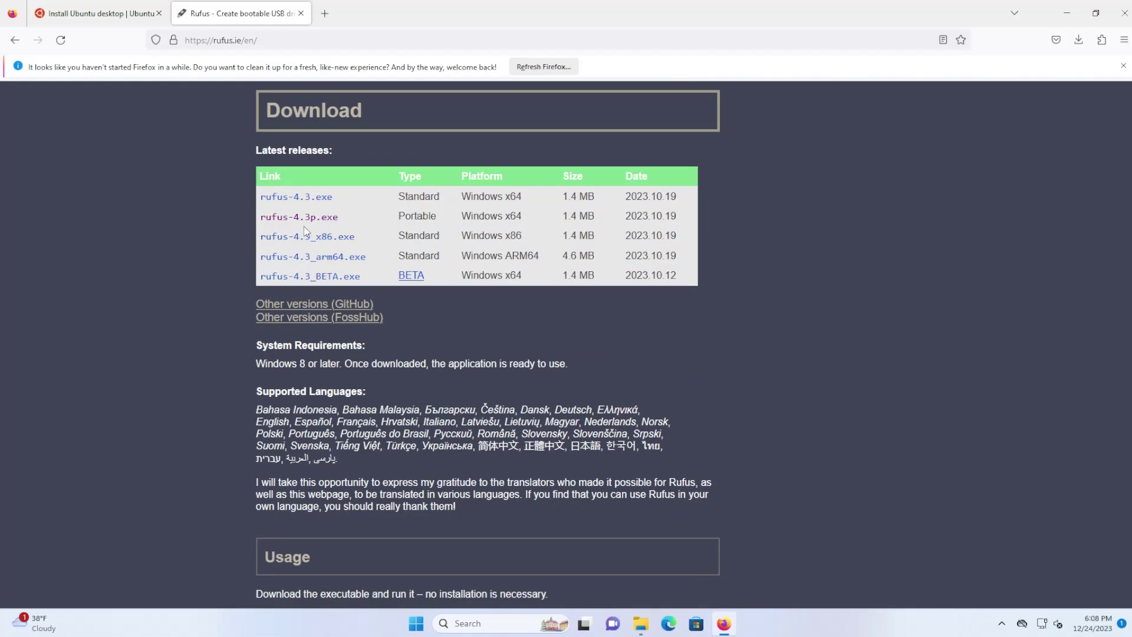
click(1077, 41)
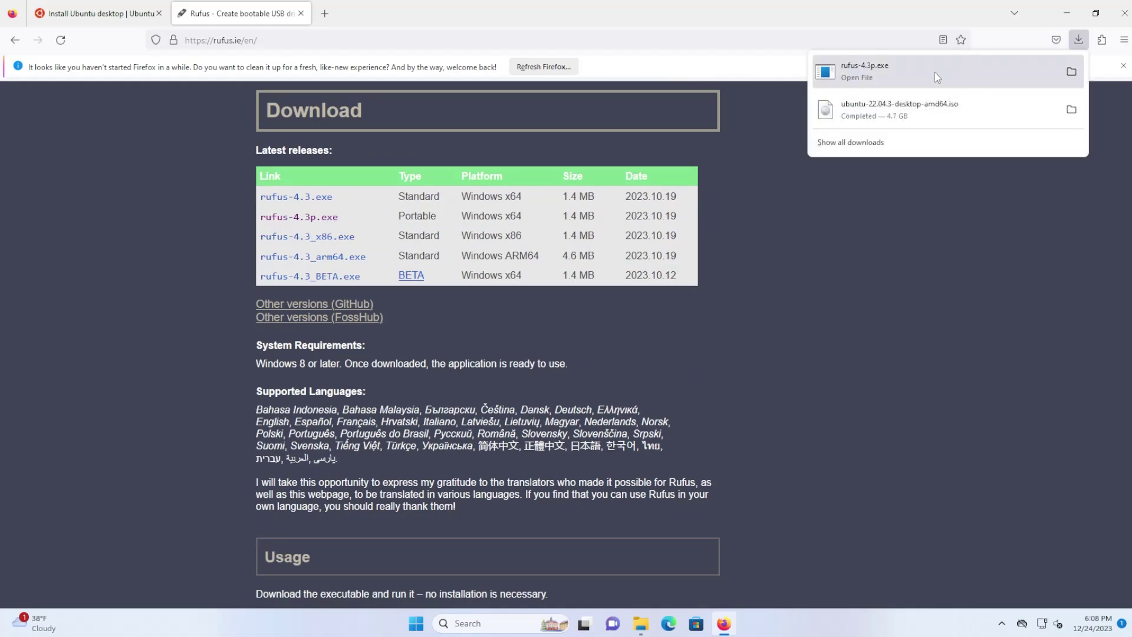
Launch rufus-4.3p and write ubuntu-22.04.3-desktop-amd64.iso to USBDRIVE (E:) in ISO Image mode
click(1074, 73)
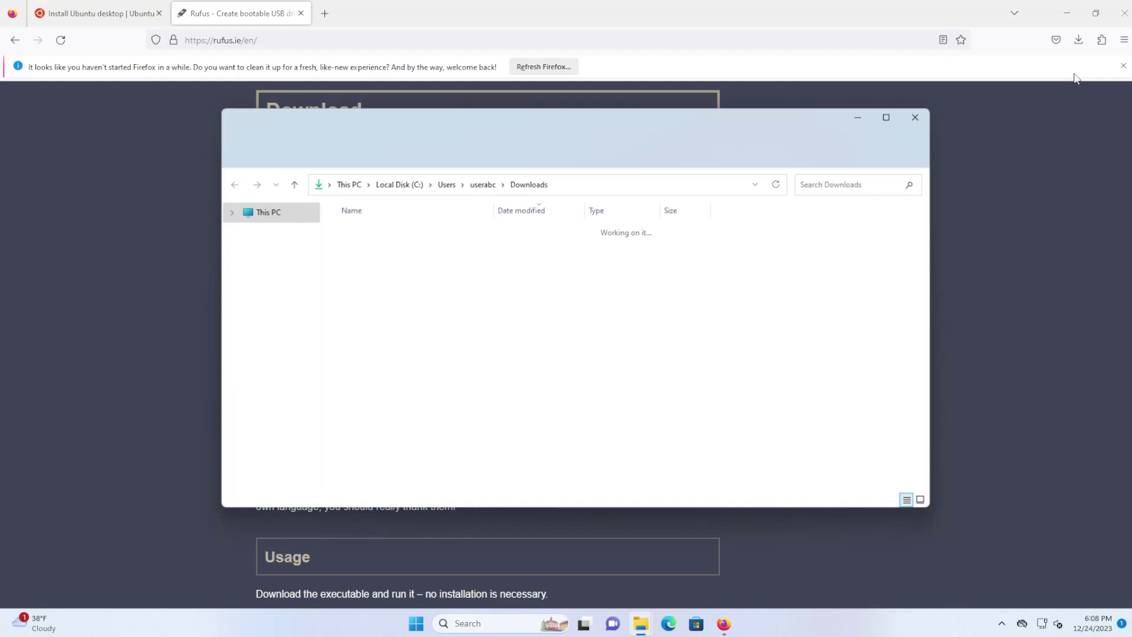
double_click(378, 268)
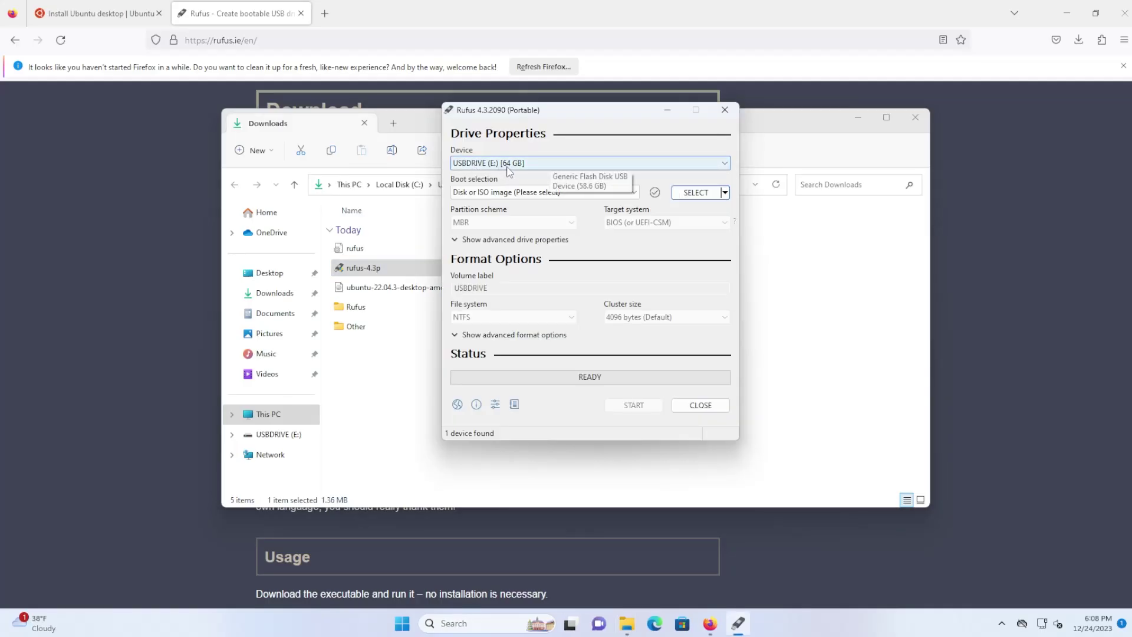
click(689, 192)
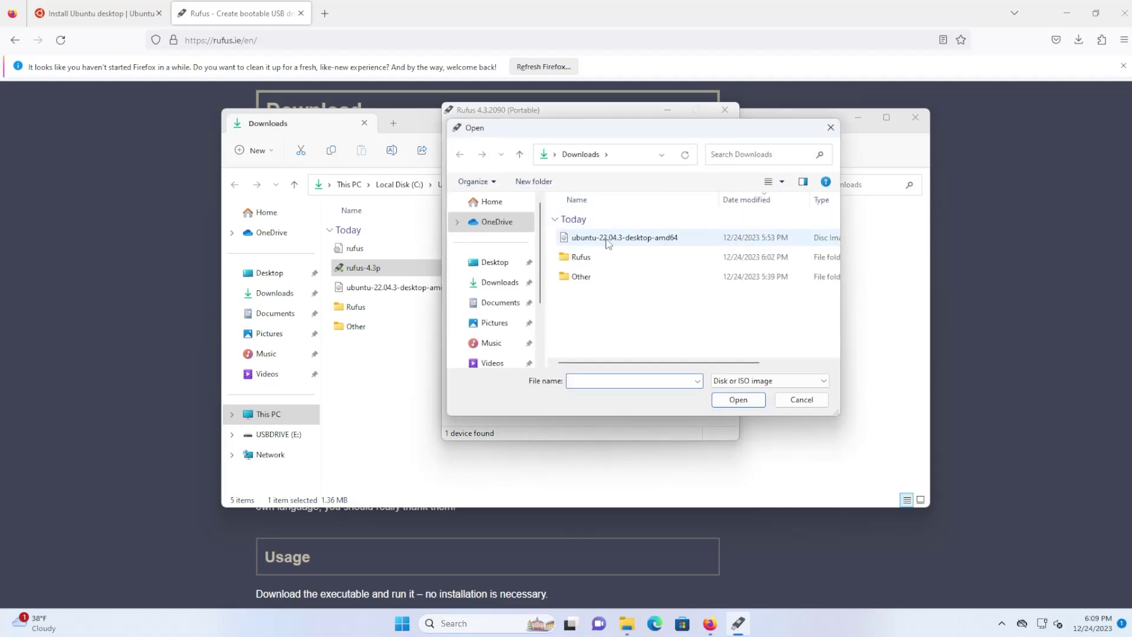
double_click(605, 241)
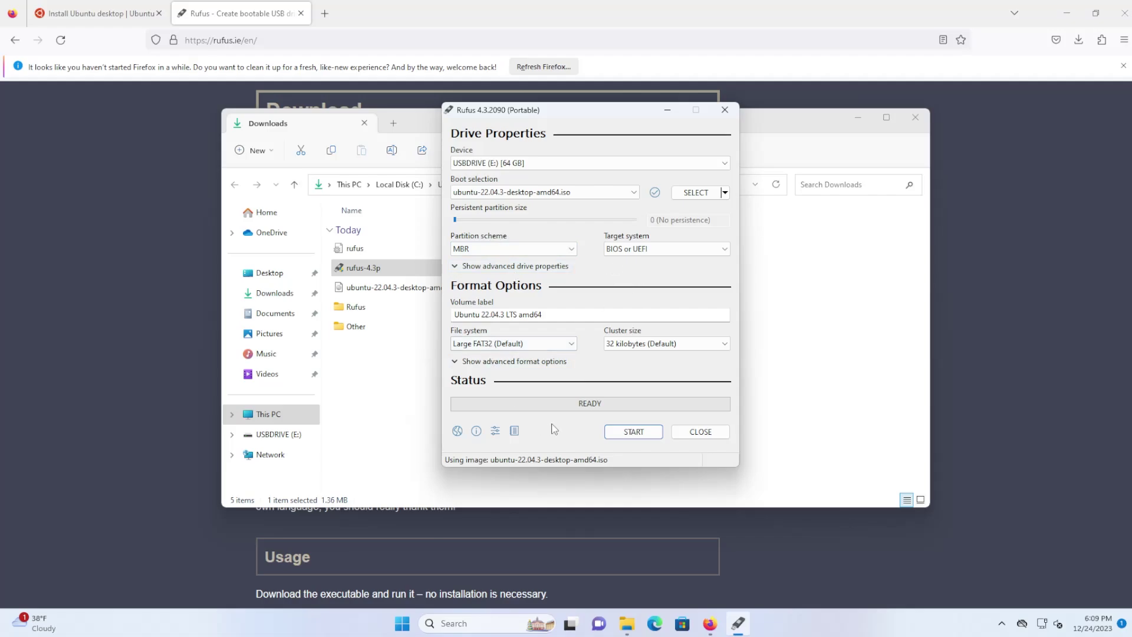
click(635, 434)
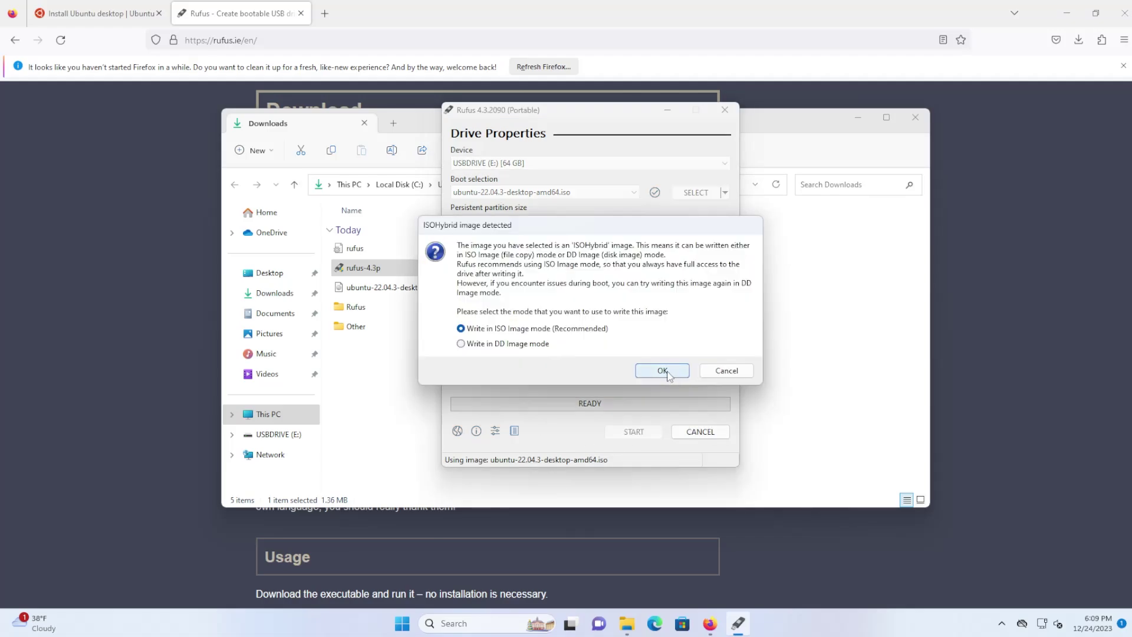
click(667, 372)
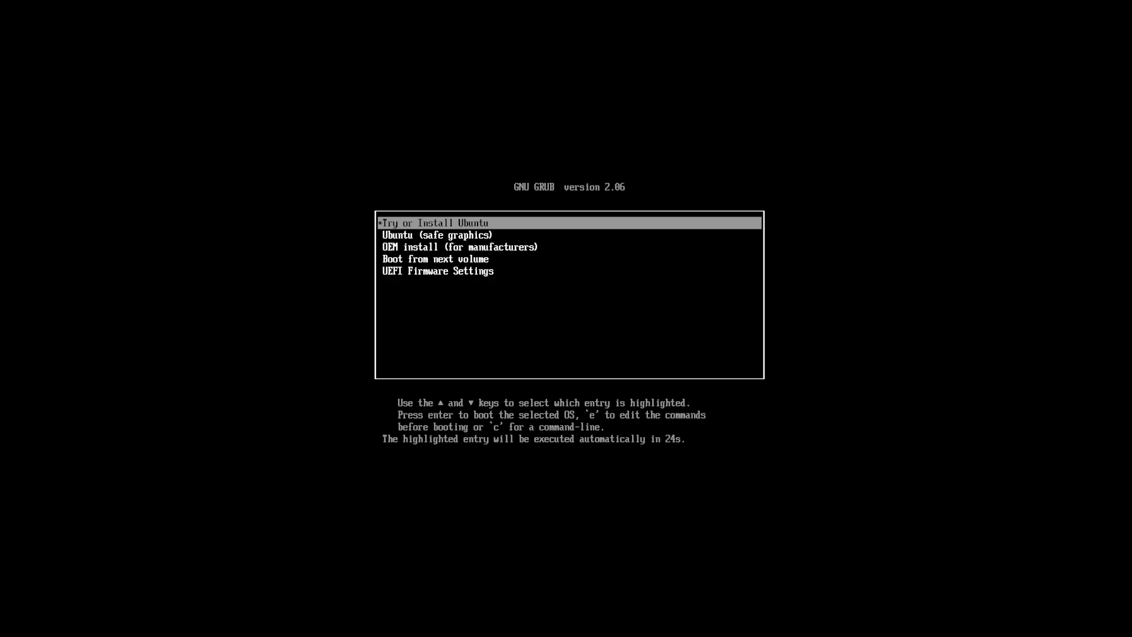
Boot Try or Install Ubuntu, then install with English (US) keyboard and third-party software enabled
key(Return)
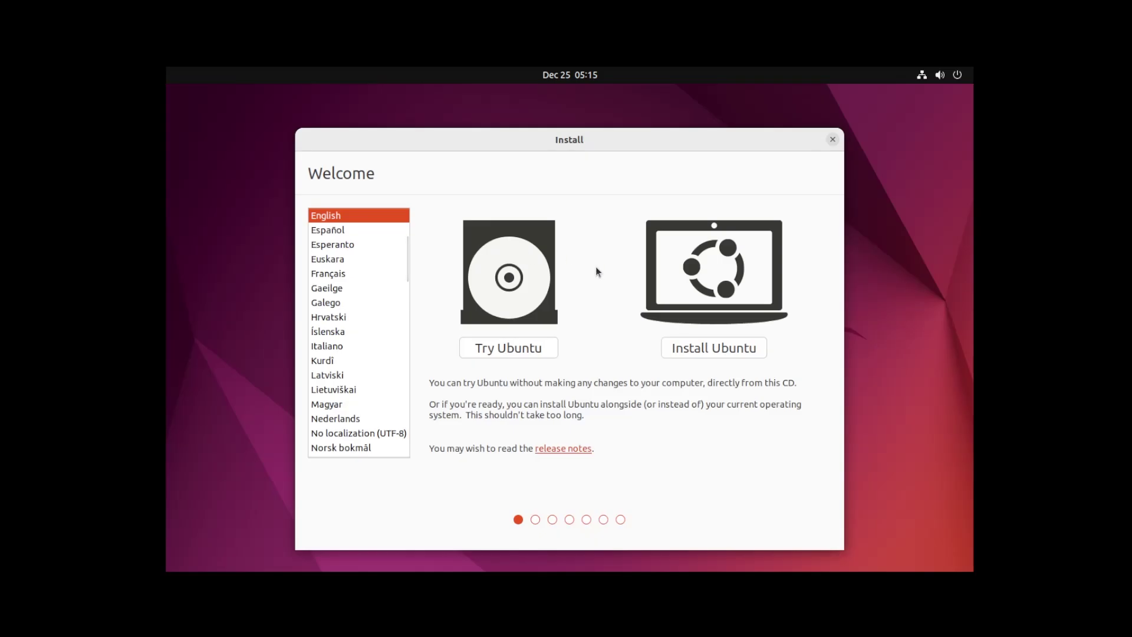
click(713, 349)
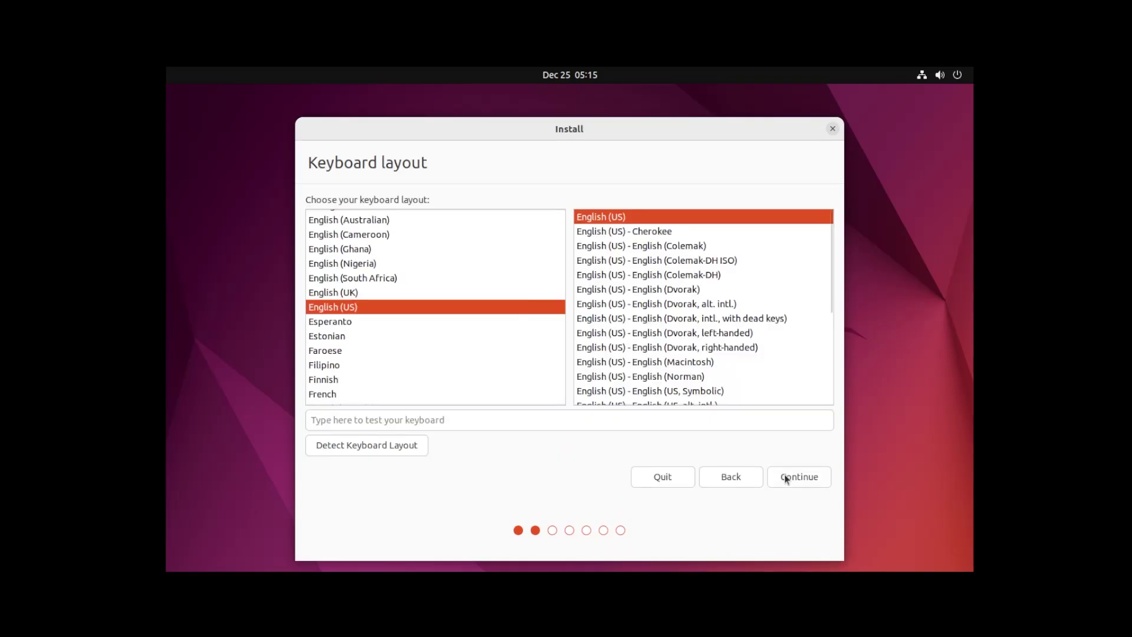
click(792, 476)
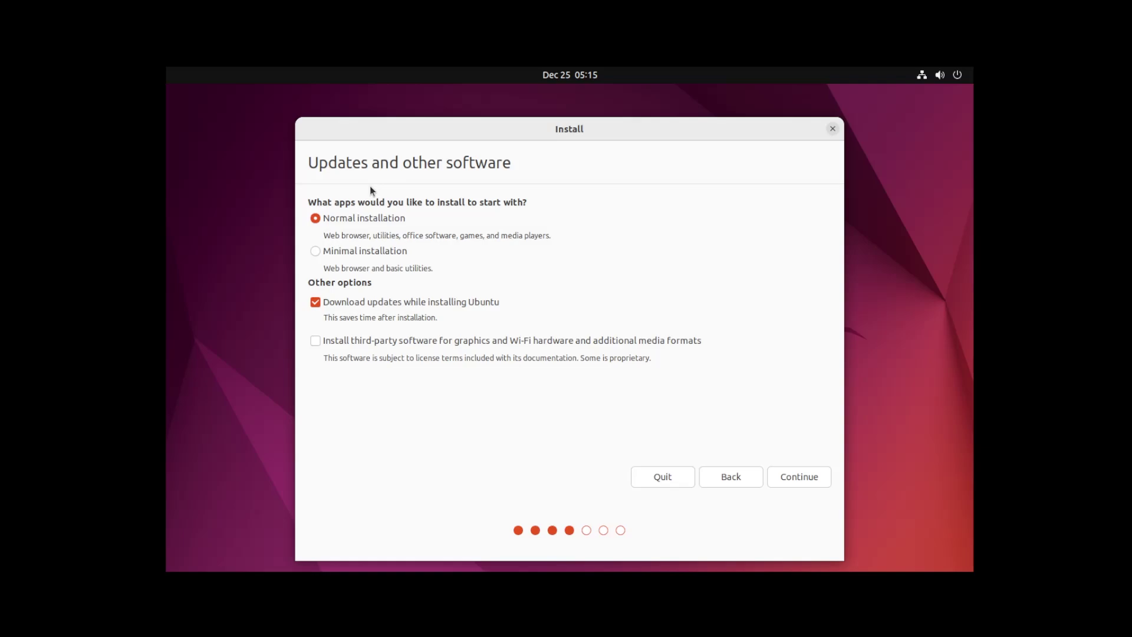
click(333, 346)
click(799, 476)
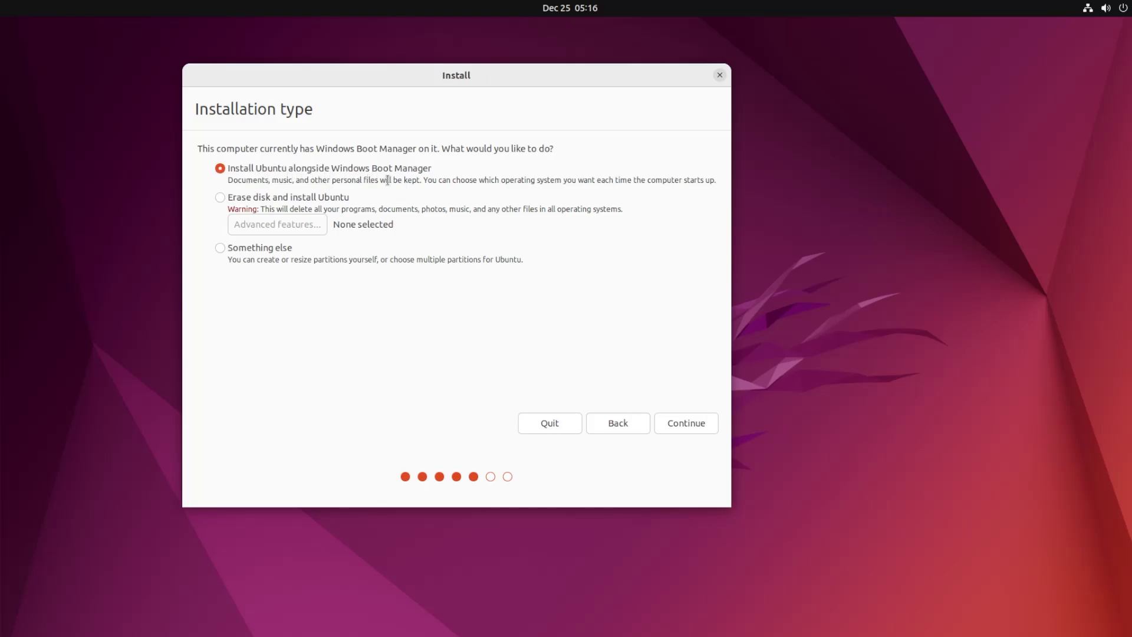
Install alongside Windows Boot Manager, resizing to 157.0 GB Windows and 56.9 GB Ubuntu
click(686, 422)
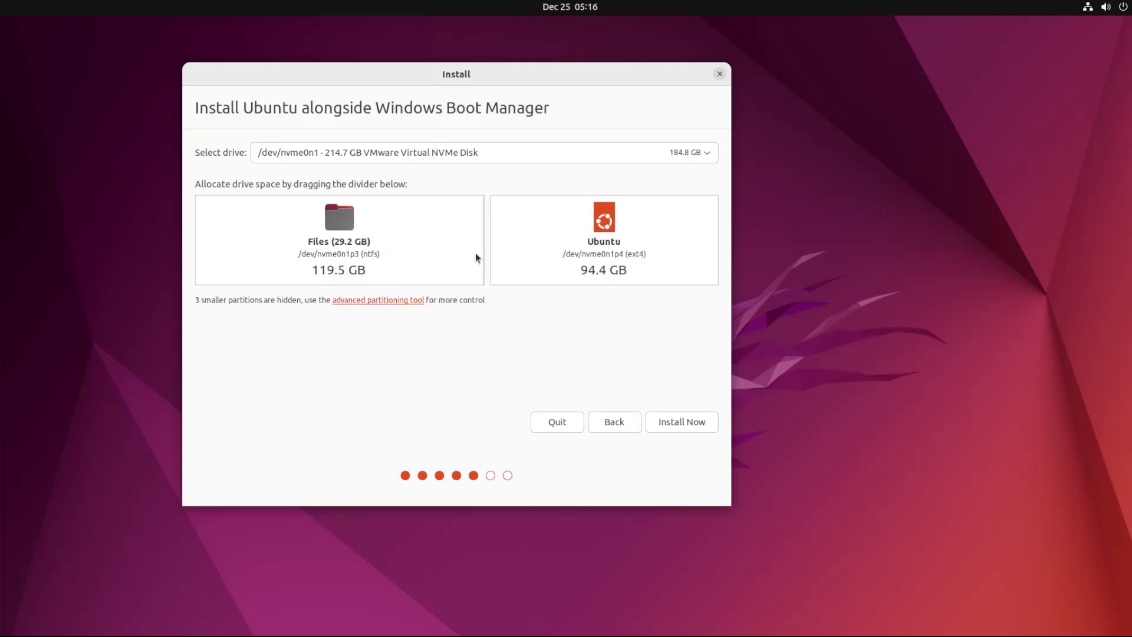
drag(491, 247, 597, 244)
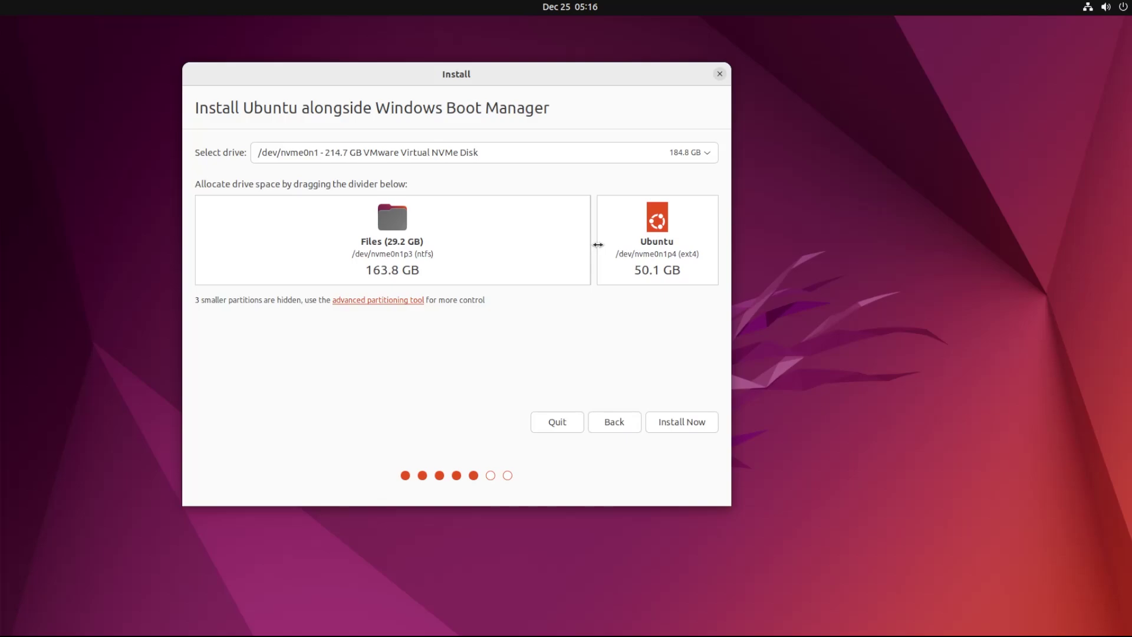
click(670, 428)
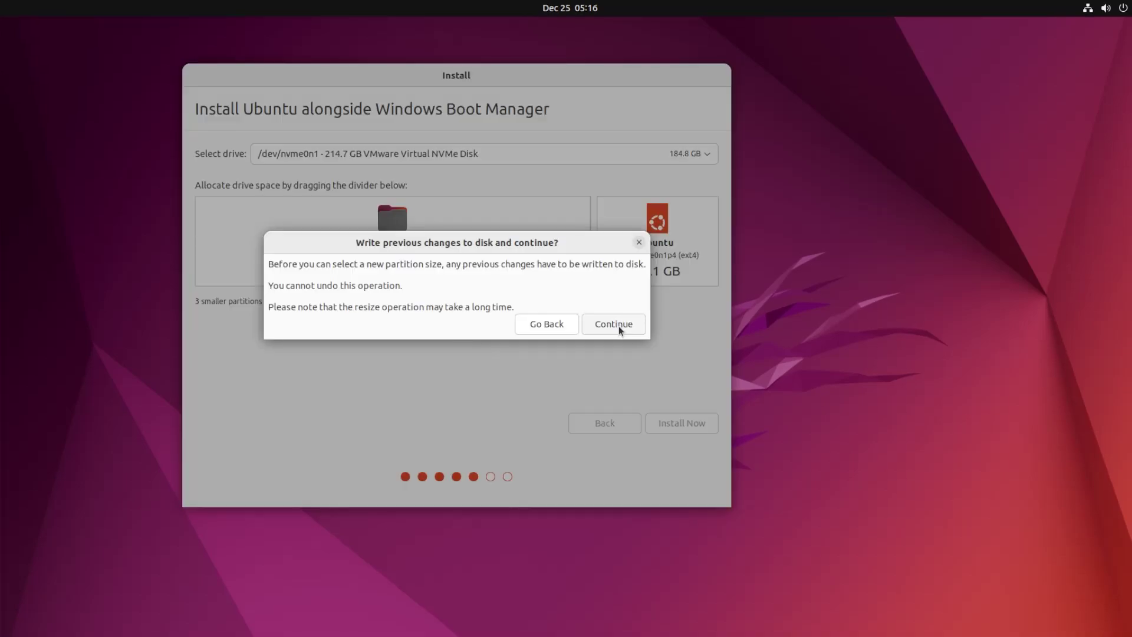
click(618, 327)
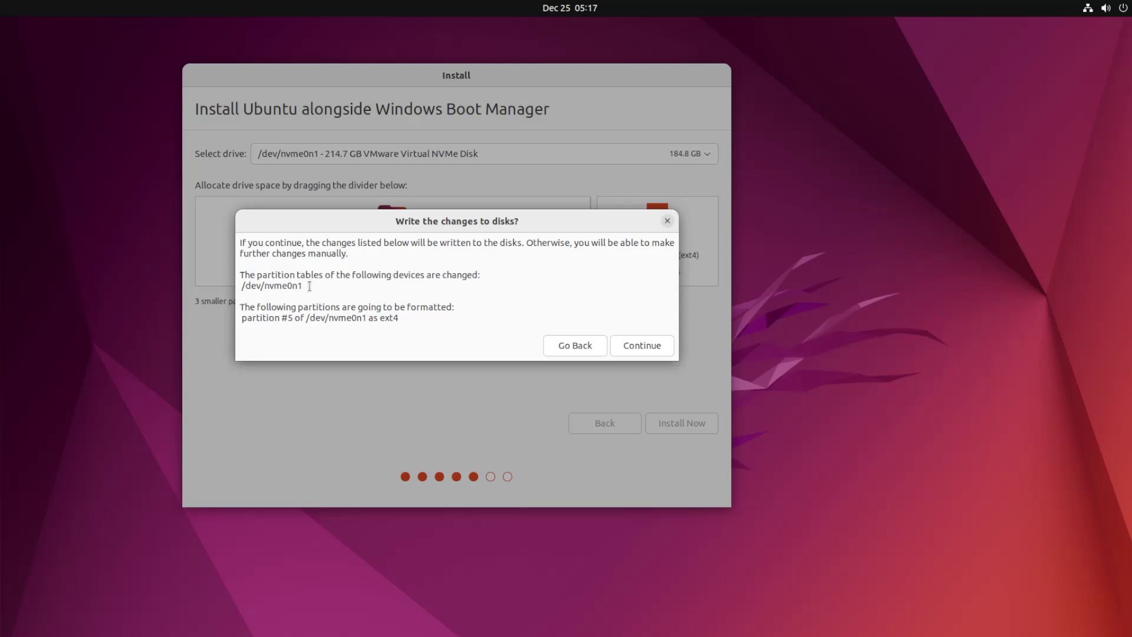
Review the repartitioned disk and new ext4 partition, then confirm writing changes to disk
drag(305, 286, 261, 286)
click(270, 320)
drag(381, 320, 404, 328)
click(403, 327)
click(651, 346)
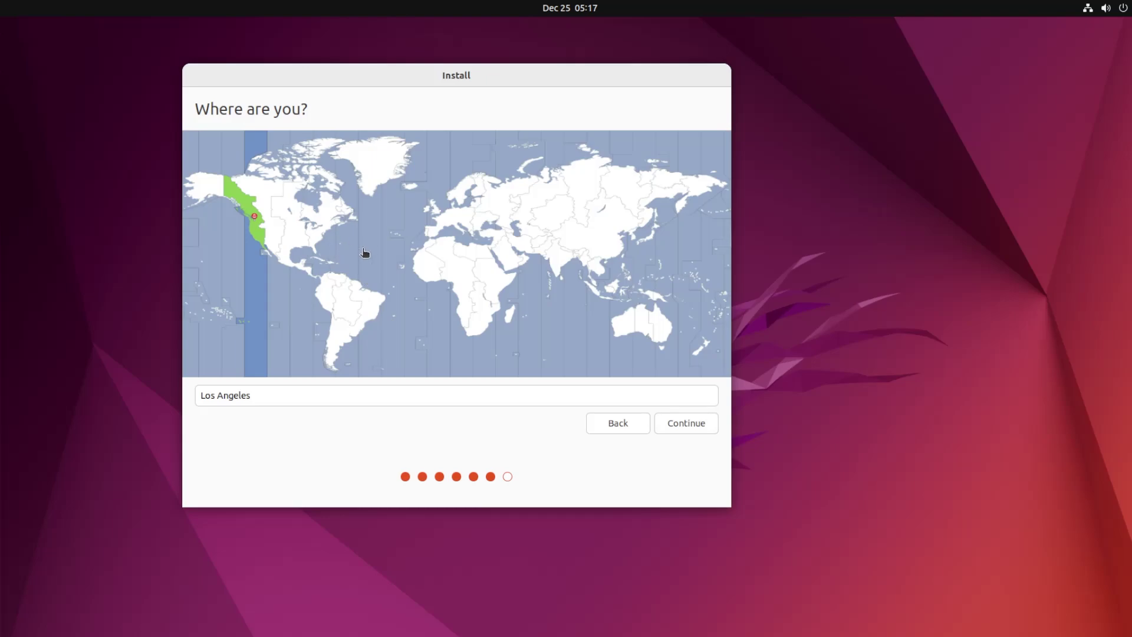
Accept Los Angeles, submit the account details, and follow the detailed installation log
click(674, 423)
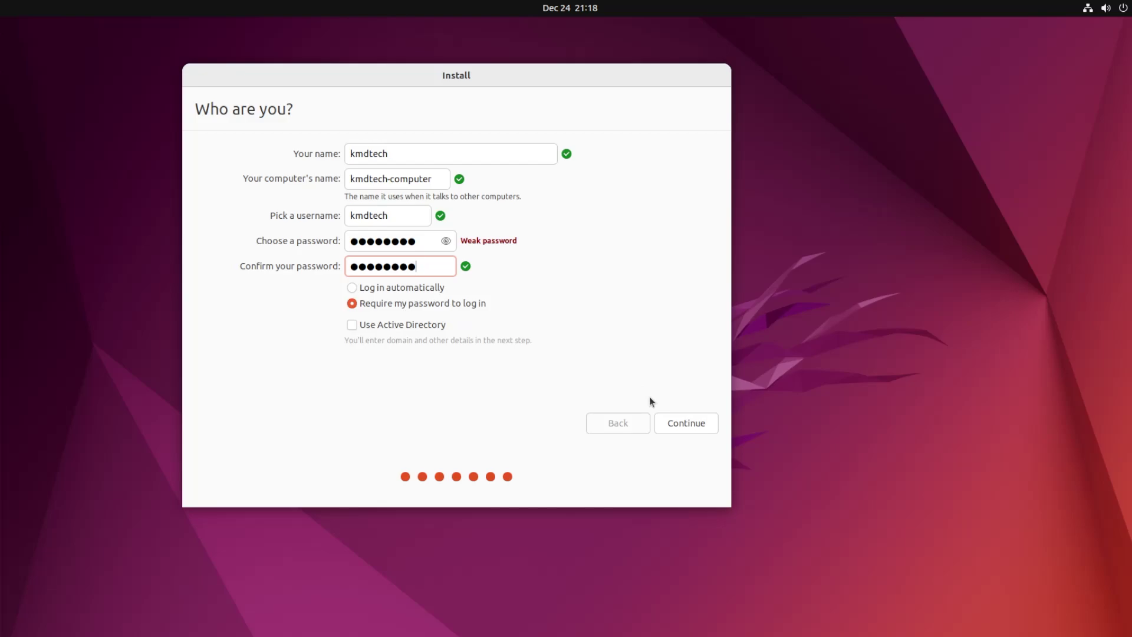
click(684, 424)
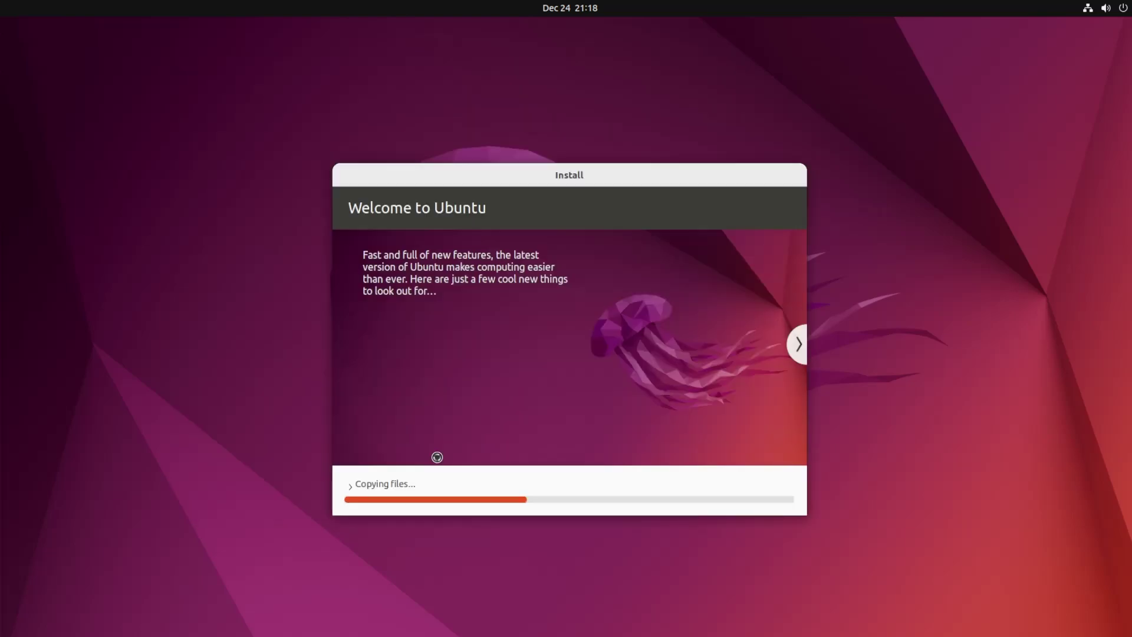
click(352, 486)
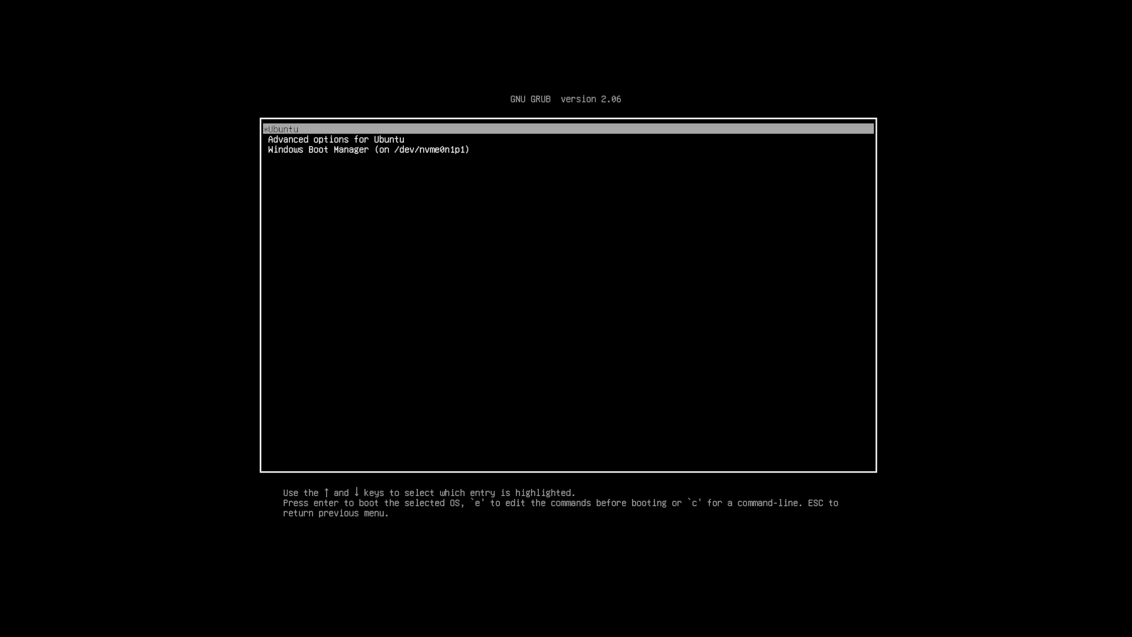
Move the GRUB selection to Windows Boot Manager and back to Ubuntu to boot it
key(Down)
key(Down)
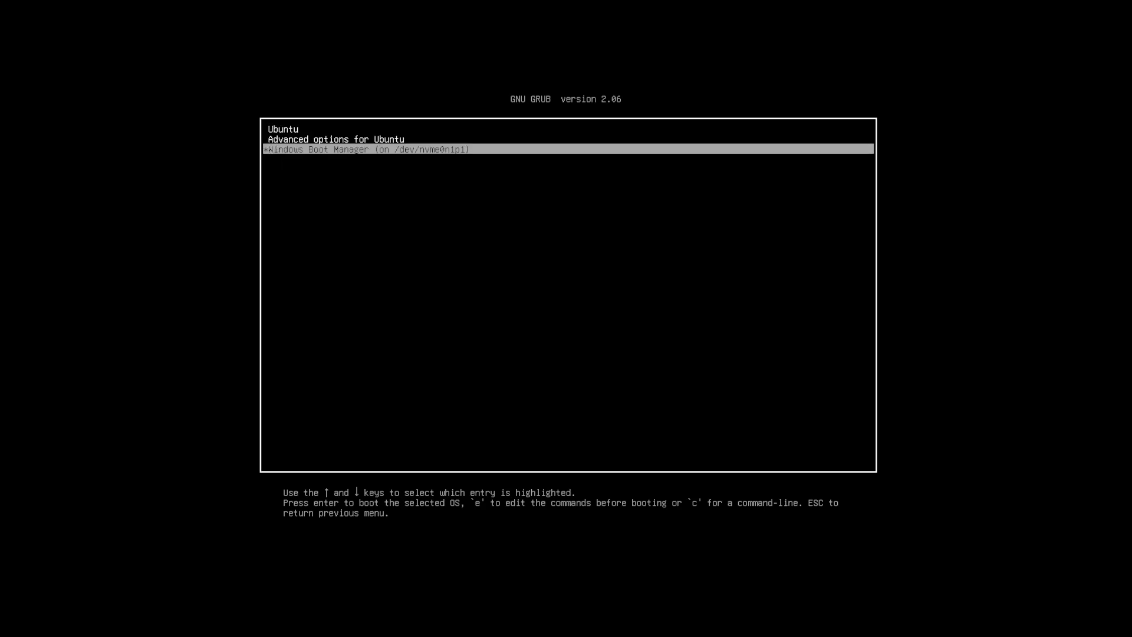
key(Up)
key(Up)
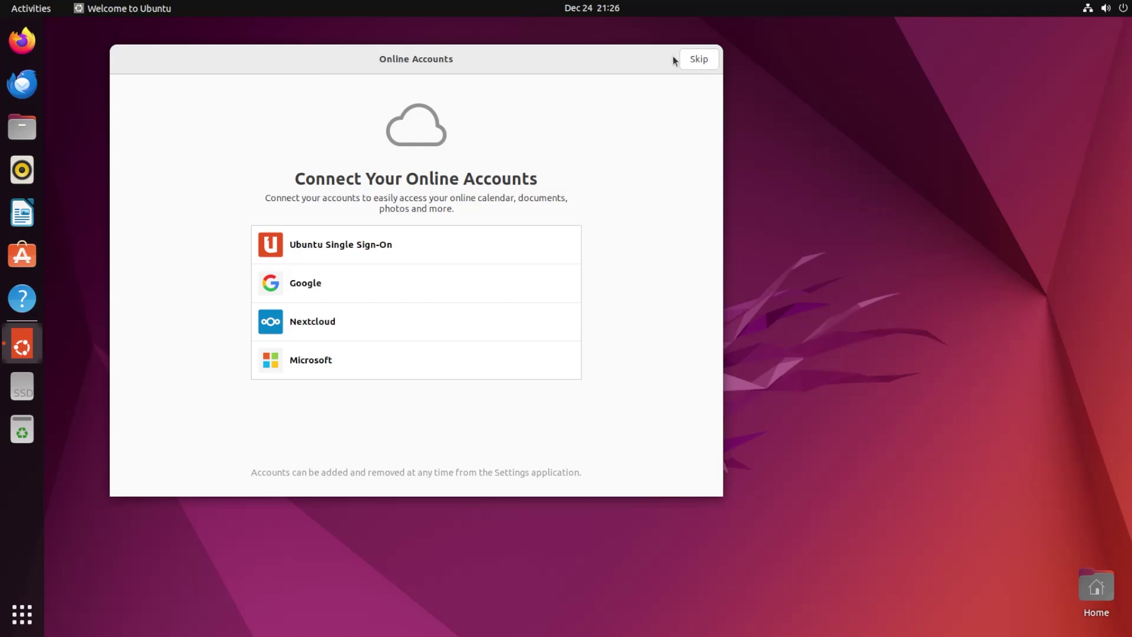
Skip online accounts and Ubuntu Pro, decline sending system info, and finish the welcome setup
click(686, 59)
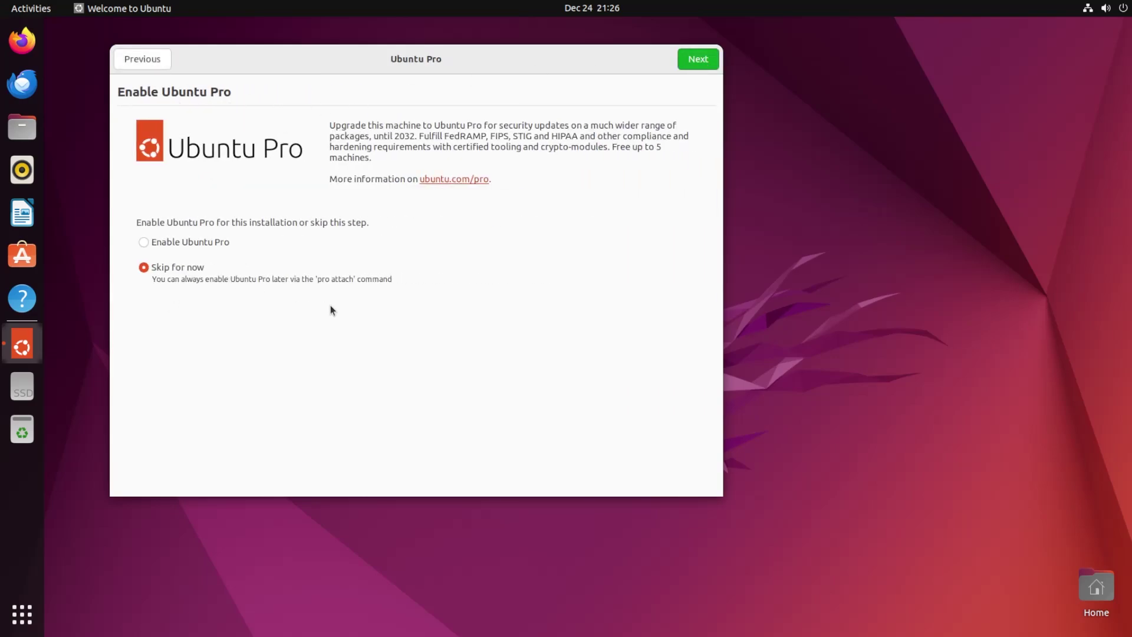
click(698, 63)
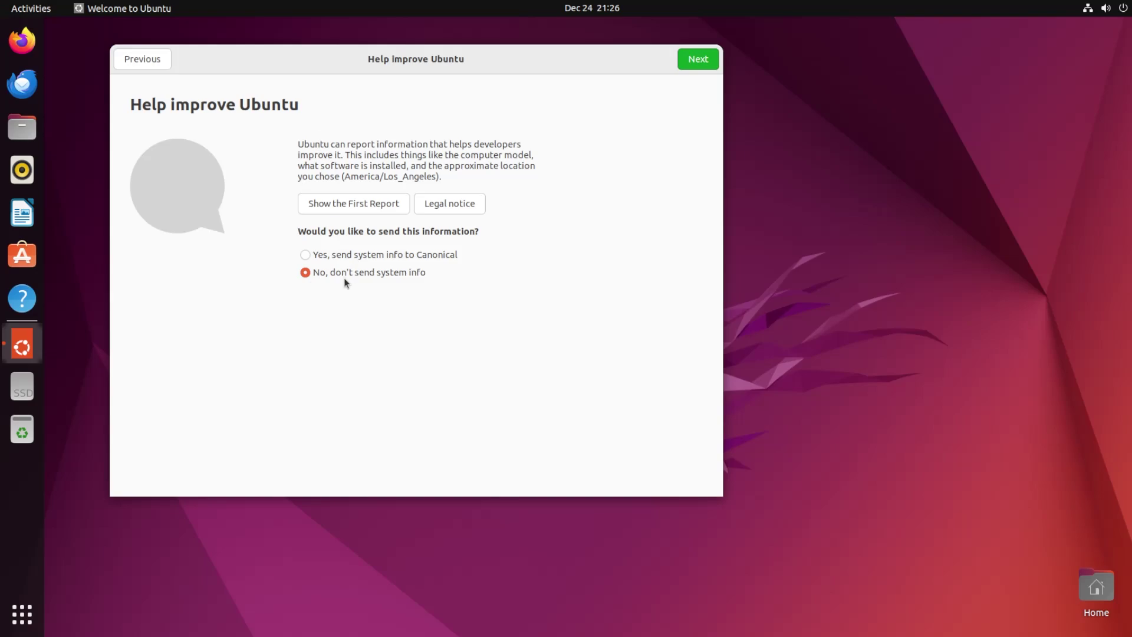
click(698, 59)
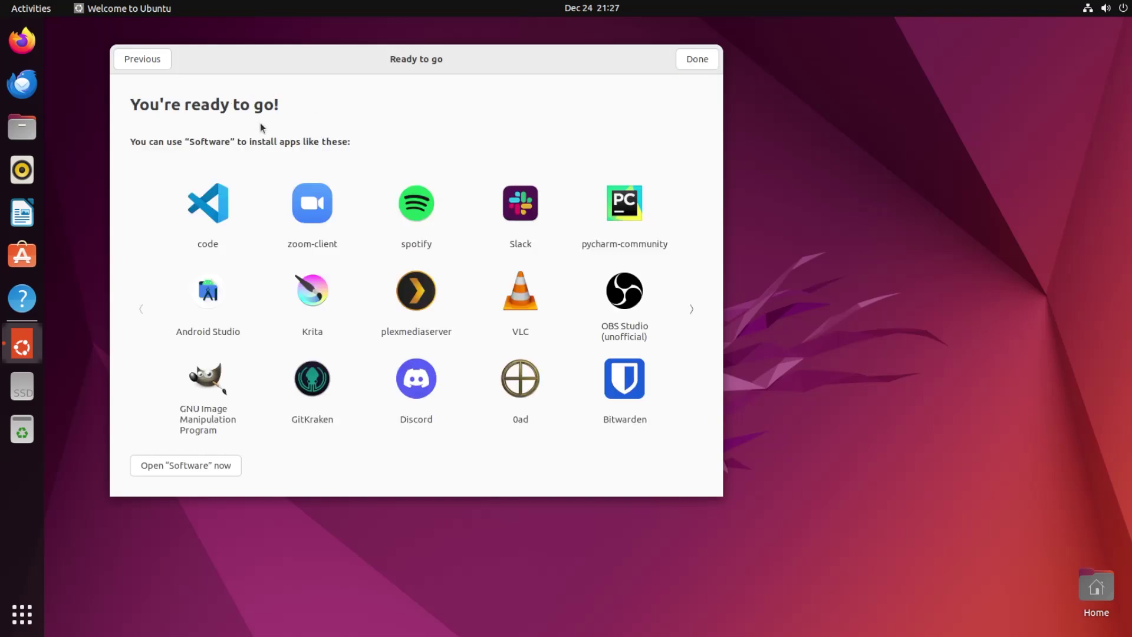
click(697, 61)
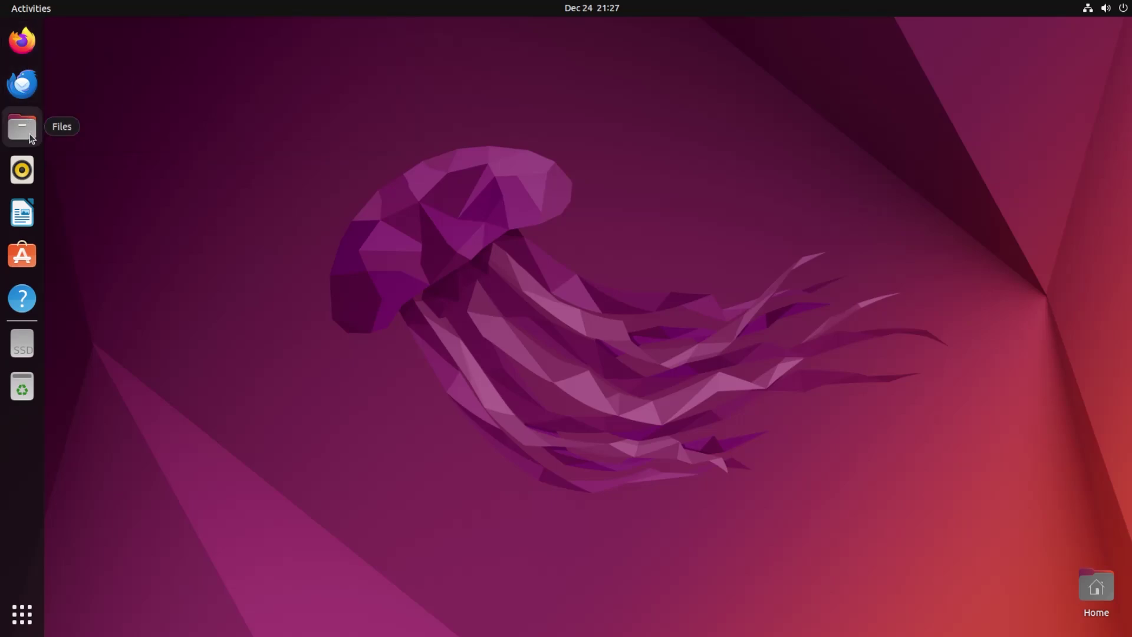
Browse the Home folder and installed apps, then bring up the system menu's restart options
click(31, 134)
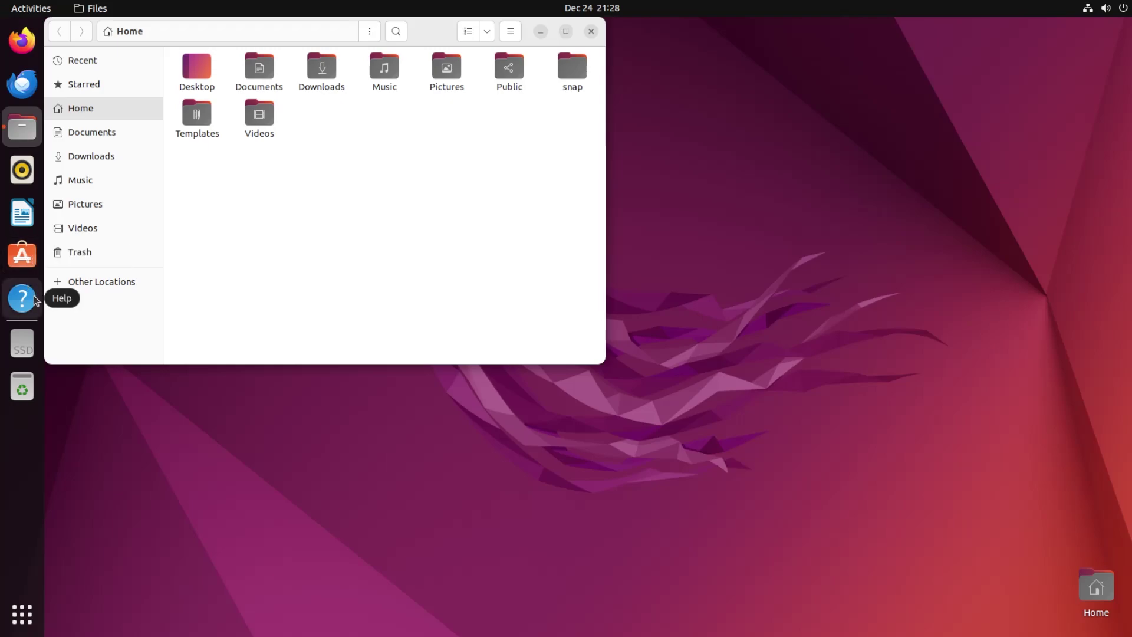
click(26, 626)
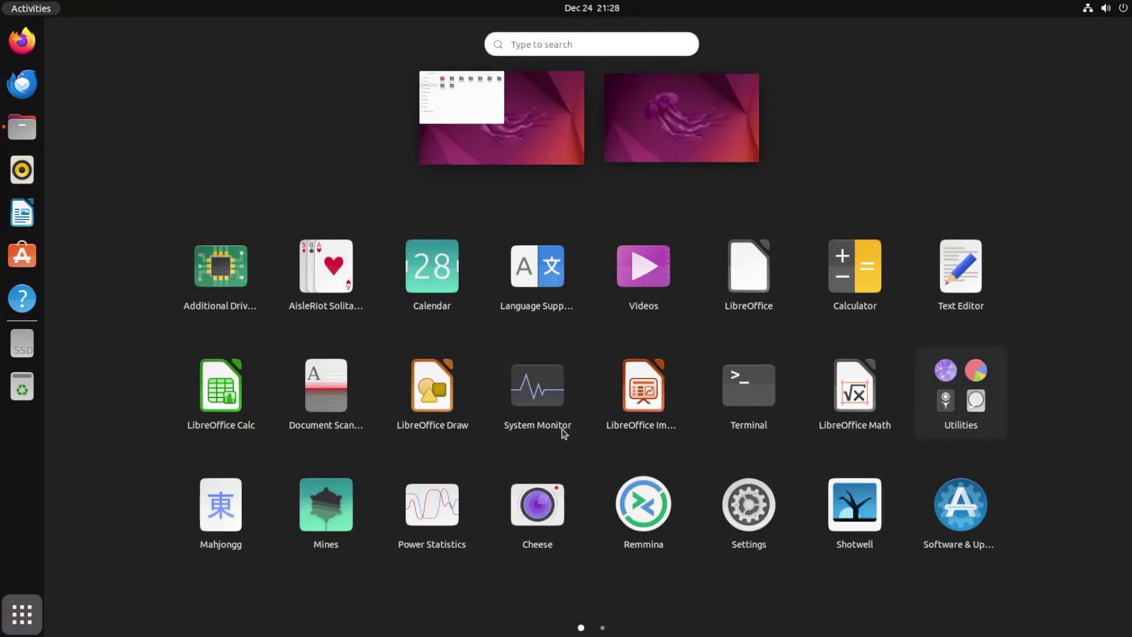
scroll(676, 351, down, 1)
scroll(677, 352, up, 1)
click(1127, 10)
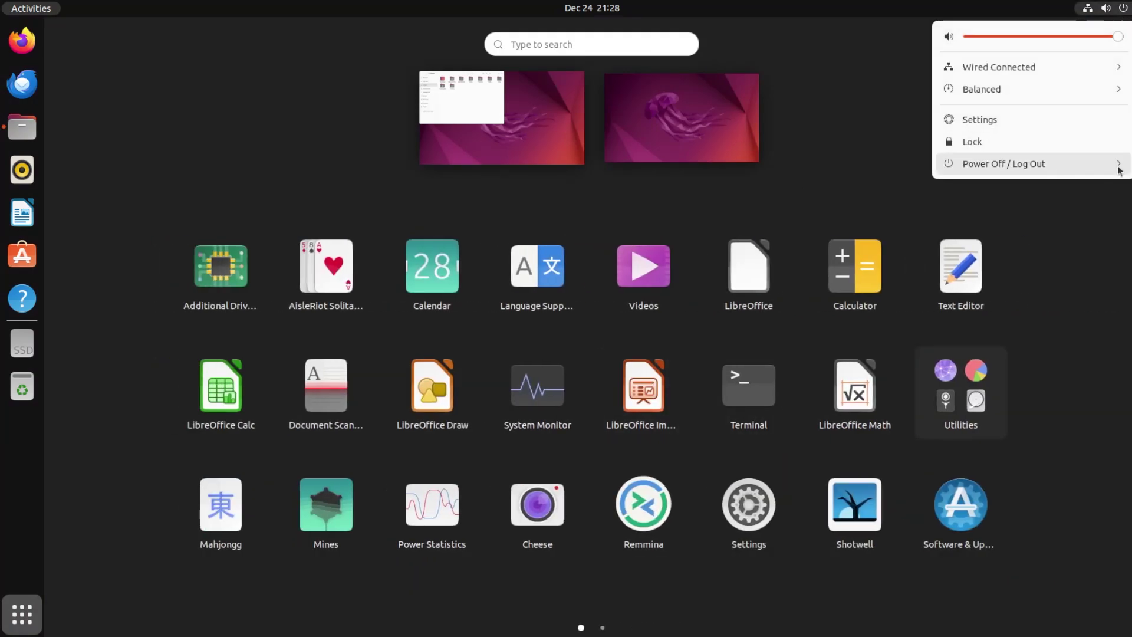
click(1100, 167)
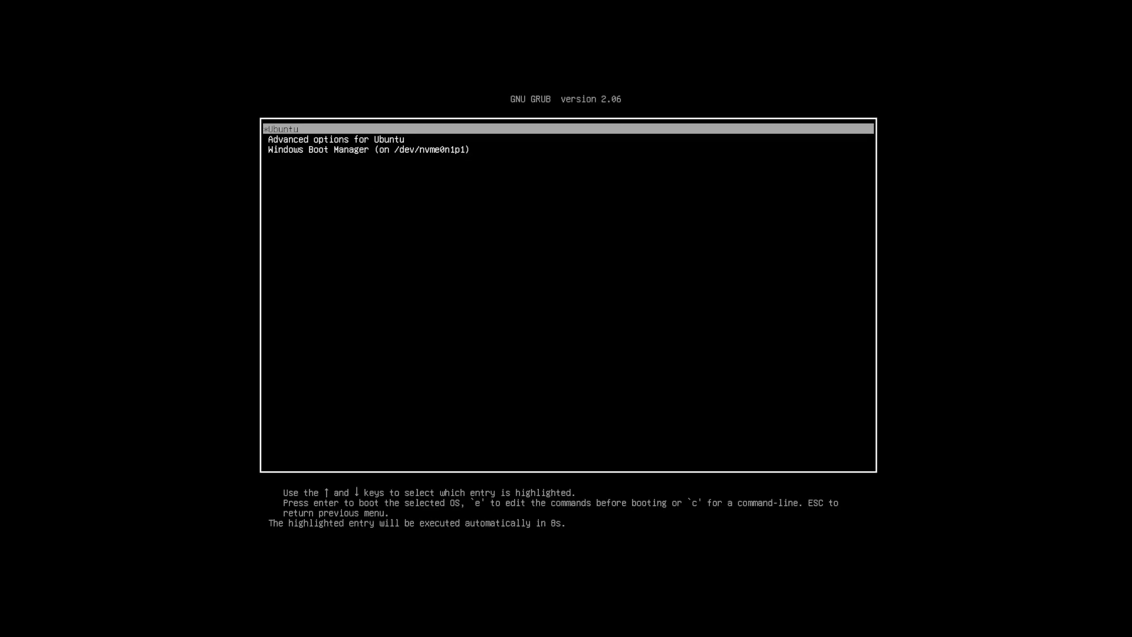
Boot Windows Boot Manager from the GRUB menu
key(Down)
key(Down)
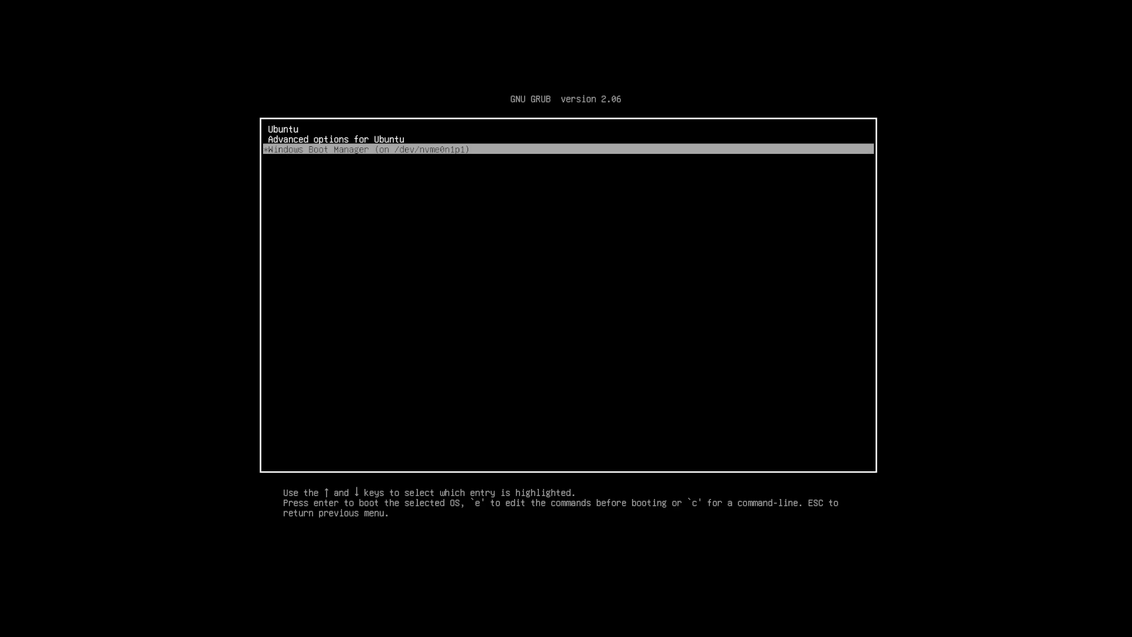
key(Return)
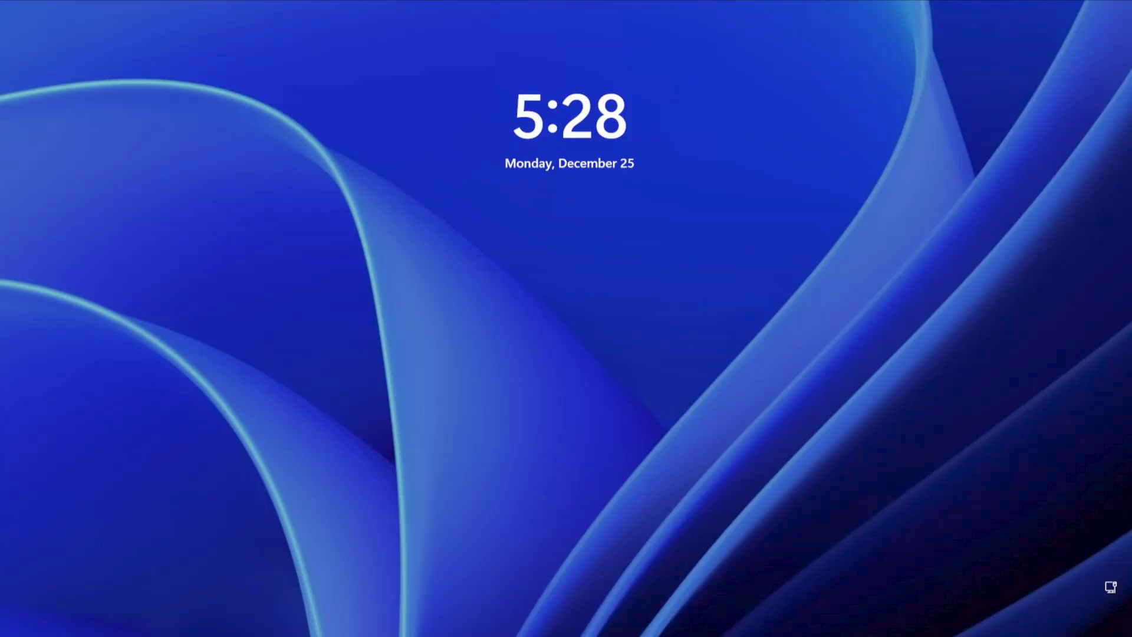